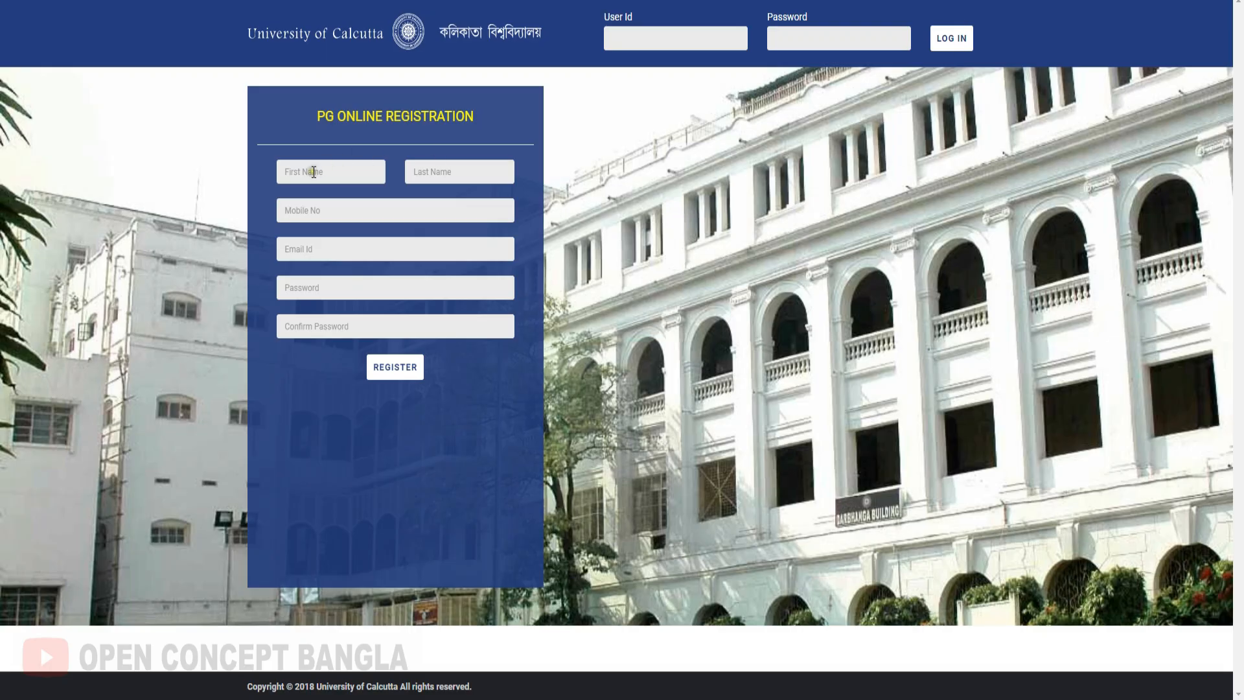
Step: Register an account with the applicant's name, mobile number, e-mail and password, and submit the verification code
click(301, 216)
click(393, 365)
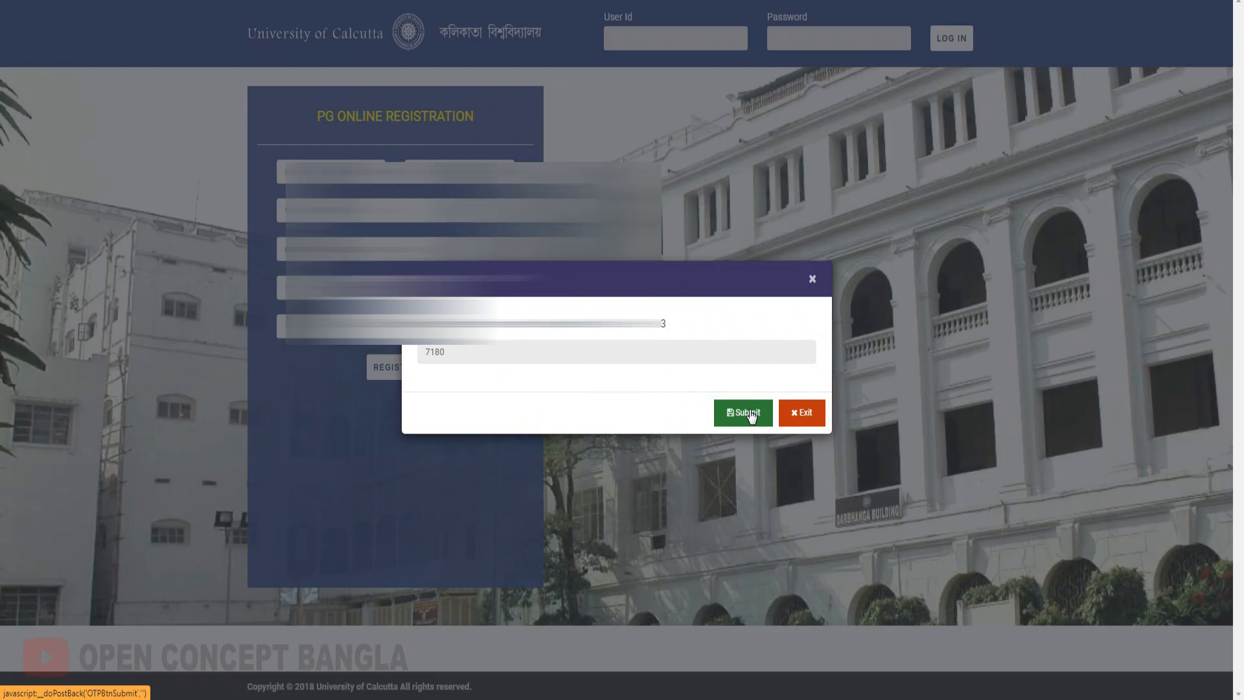
click(752, 415)
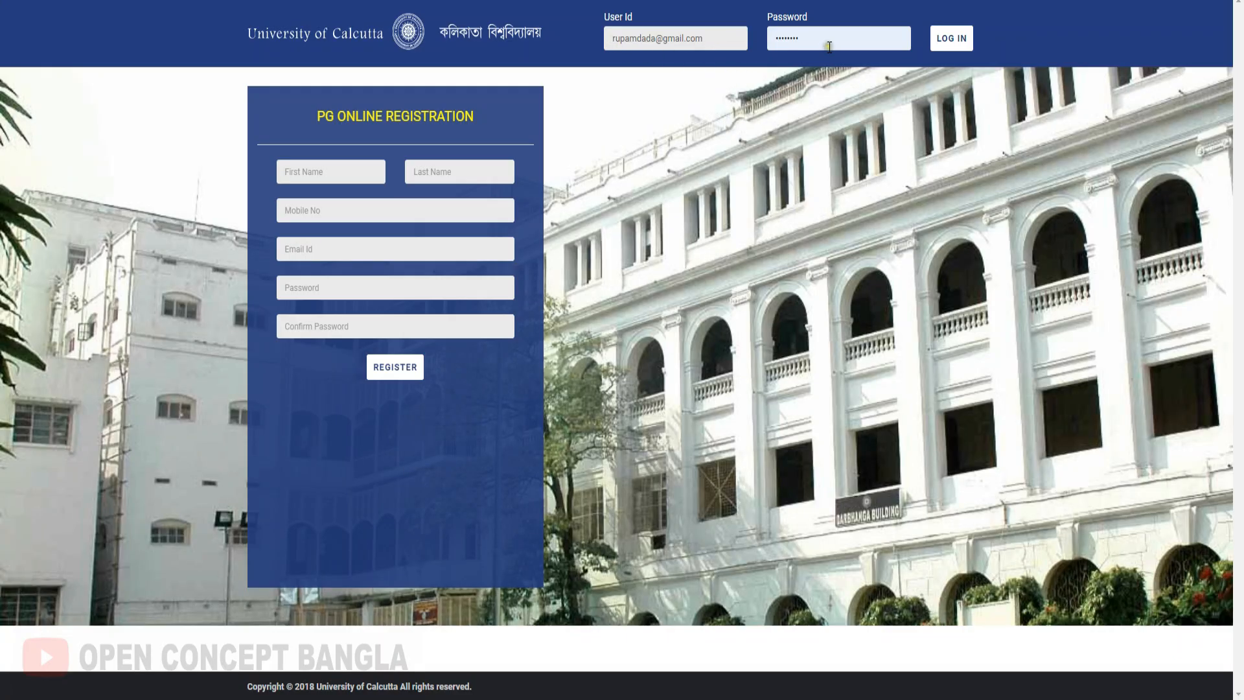
Step: Log in with the registered user ID and password, and choose University Campus for academic session 2023
click(947, 42)
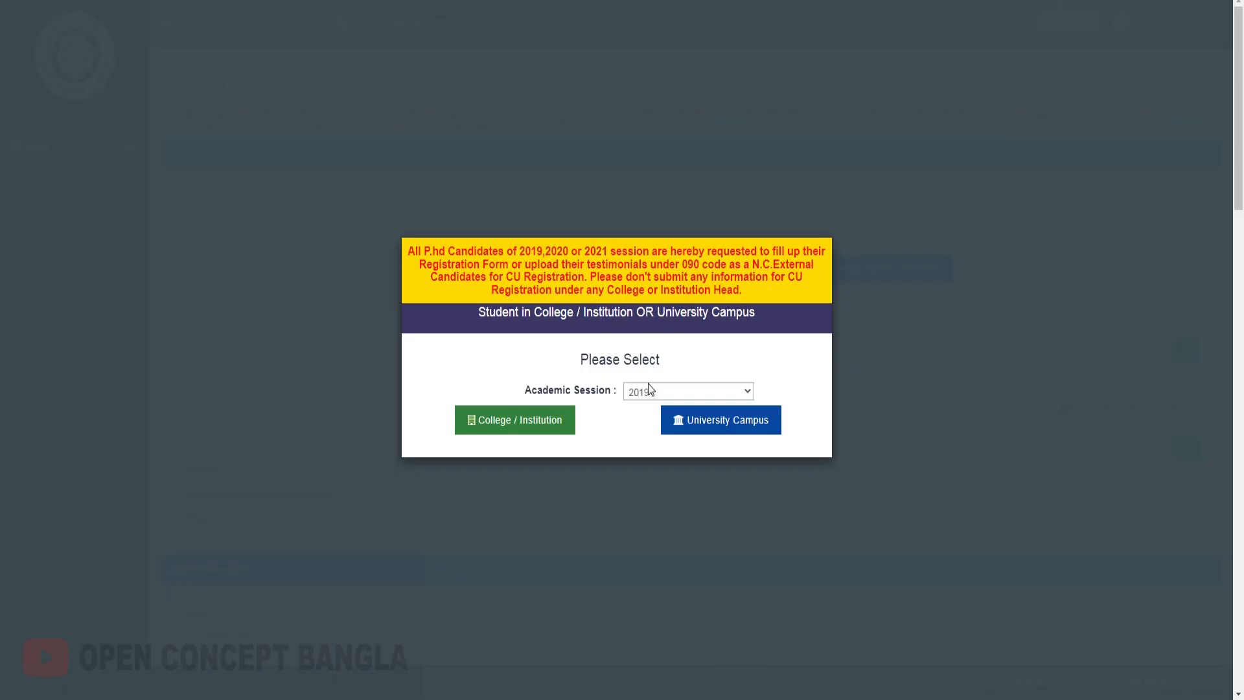
click(648, 386)
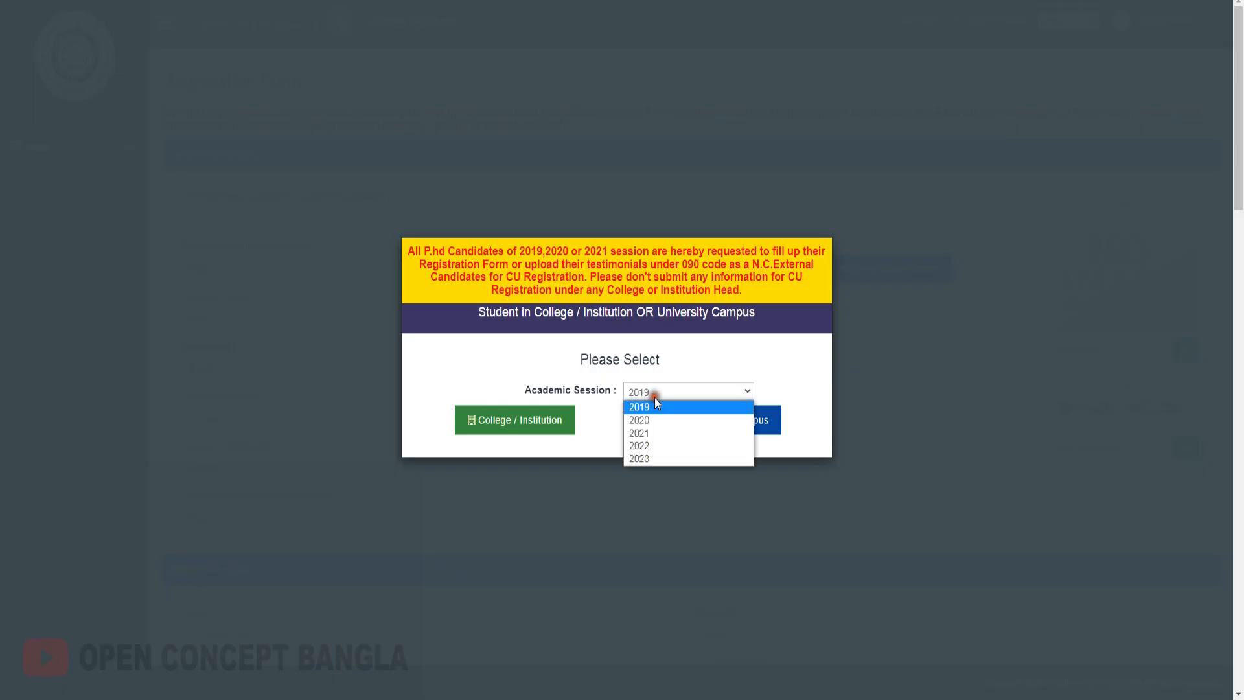
click(655, 457)
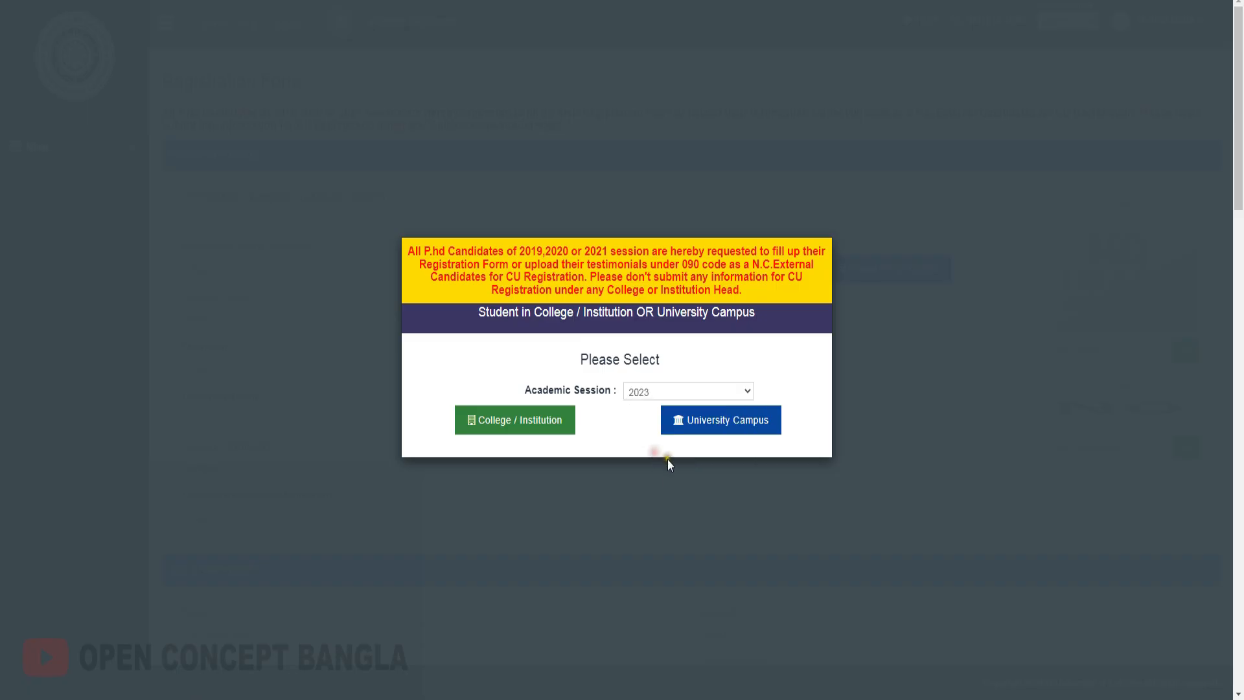
click(735, 433)
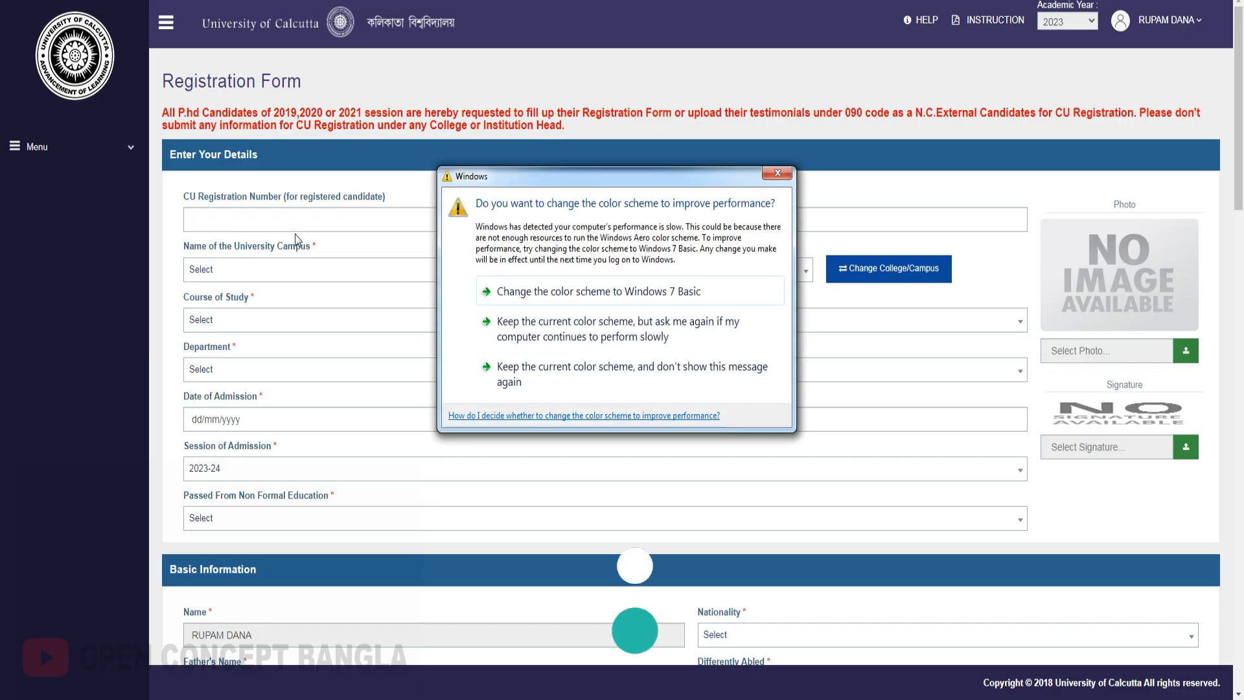
Step: Dismiss the Windows color scheme prompt and set the university campus to ASUTOSH SIKSHA PRANGAN(901)
click(480, 356)
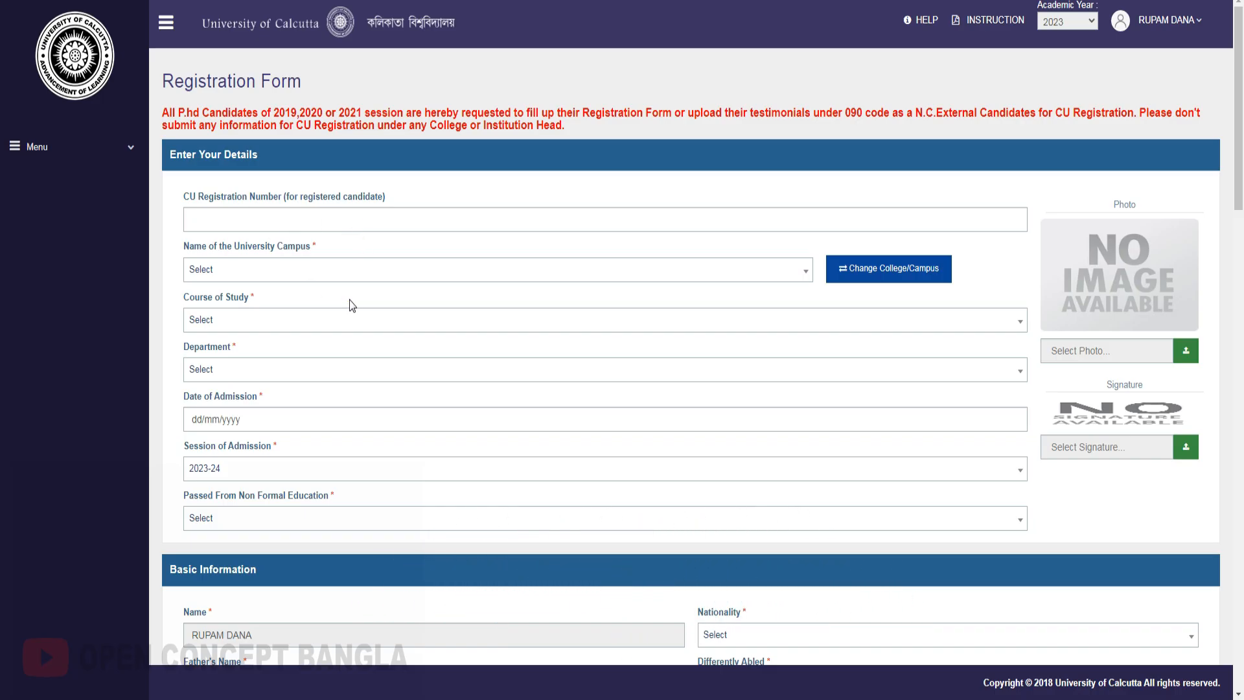
click(267, 228)
click(260, 270)
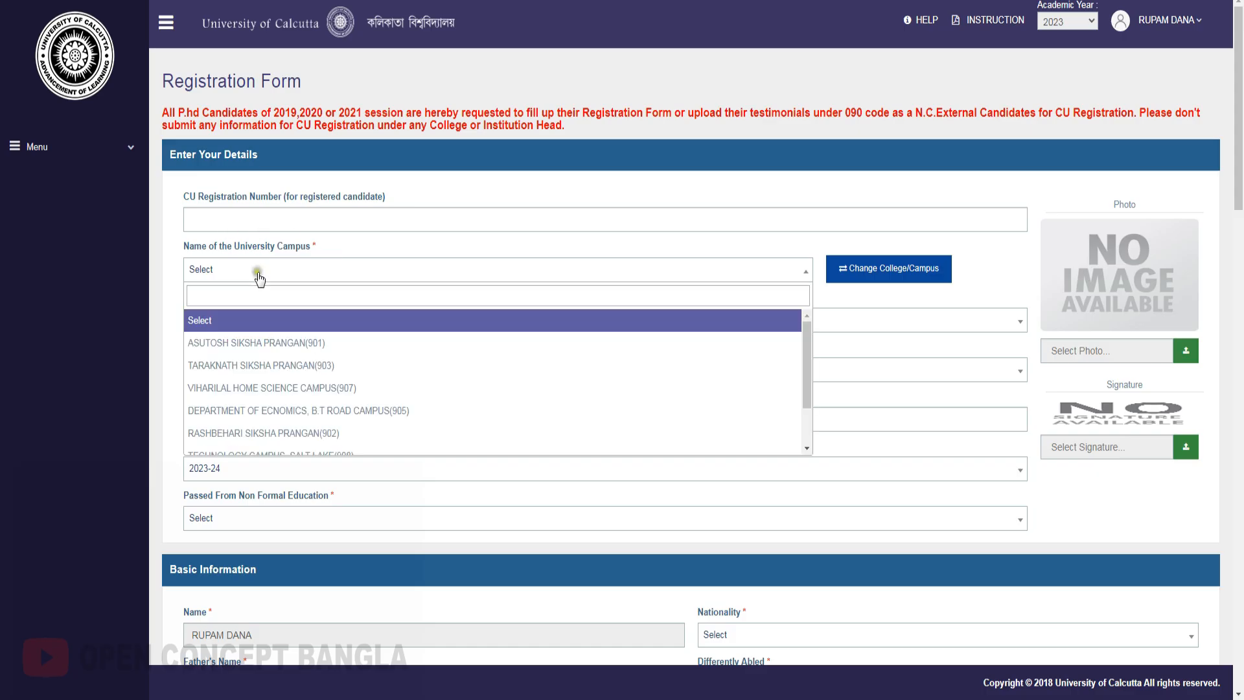
scroll(317, 395, down, 3)
scroll(327, 431, up, 3)
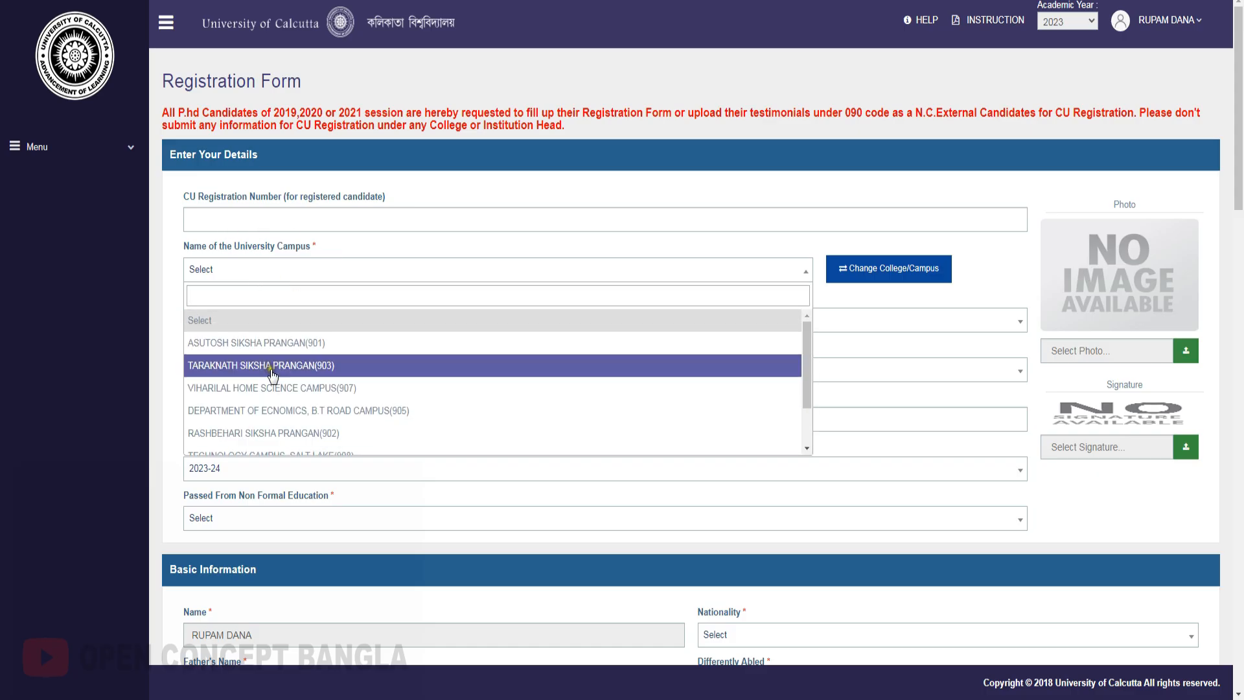
click(272, 343)
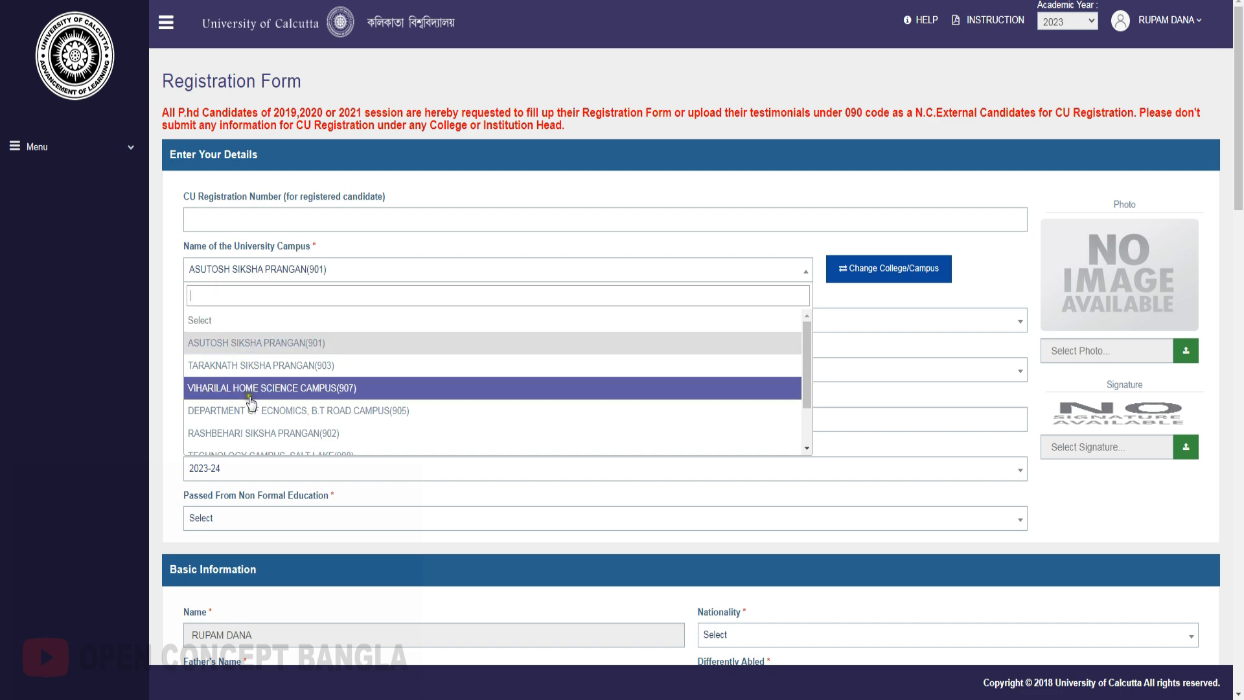
click(221, 338)
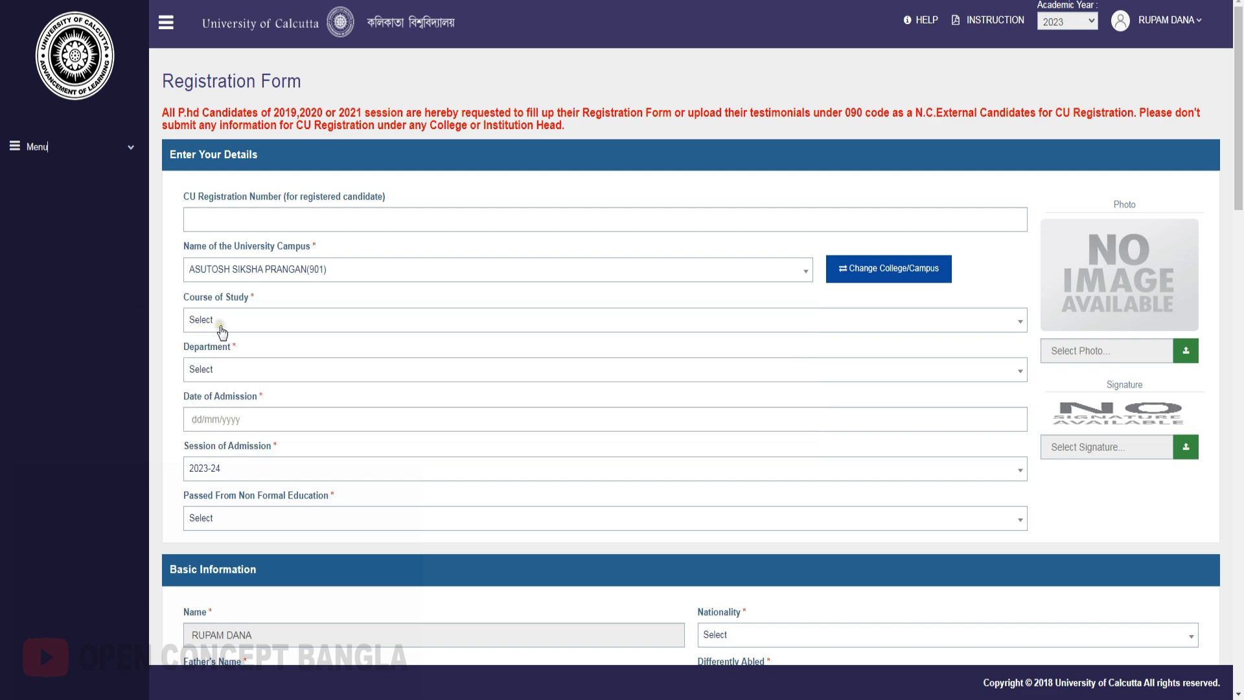
Step: Set the course of study to M.A. in the registration details
click(221, 329)
scroll(286, 467, down, 3)
scroll(289, 470, down, 2)
scroll(279, 461, up, 1)
click(223, 403)
Step: Set the department to Bengali Language and Literature, and Passed From Non Formal Education to No
click(213, 371)
scroll(275, 501, down, 3)
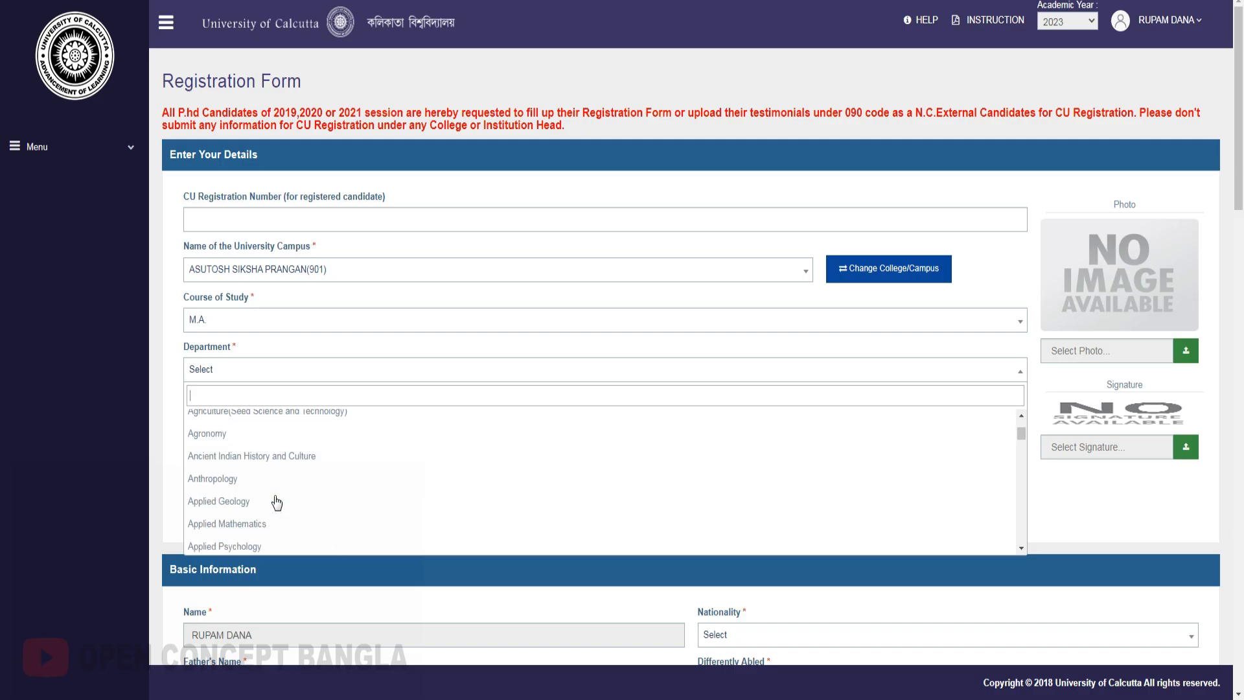
scroll(276, 502, down, 4)
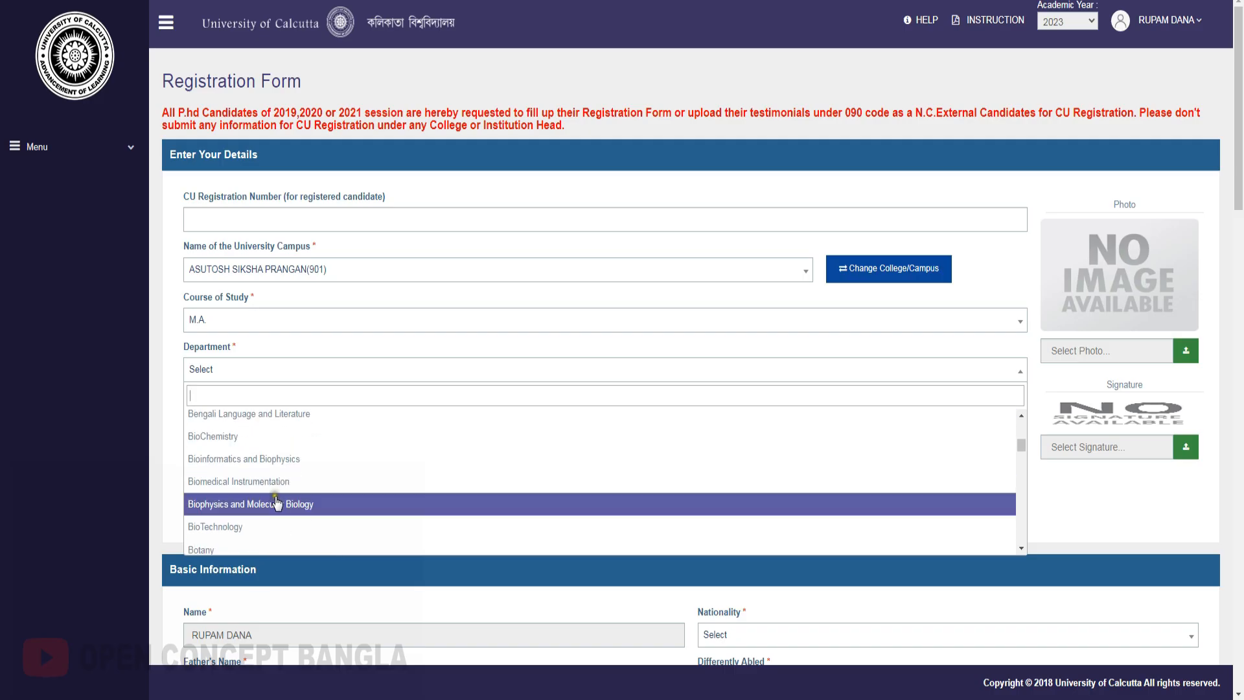
scroll(277, 504, down, 1)
scroll(245, 499, down, 2)
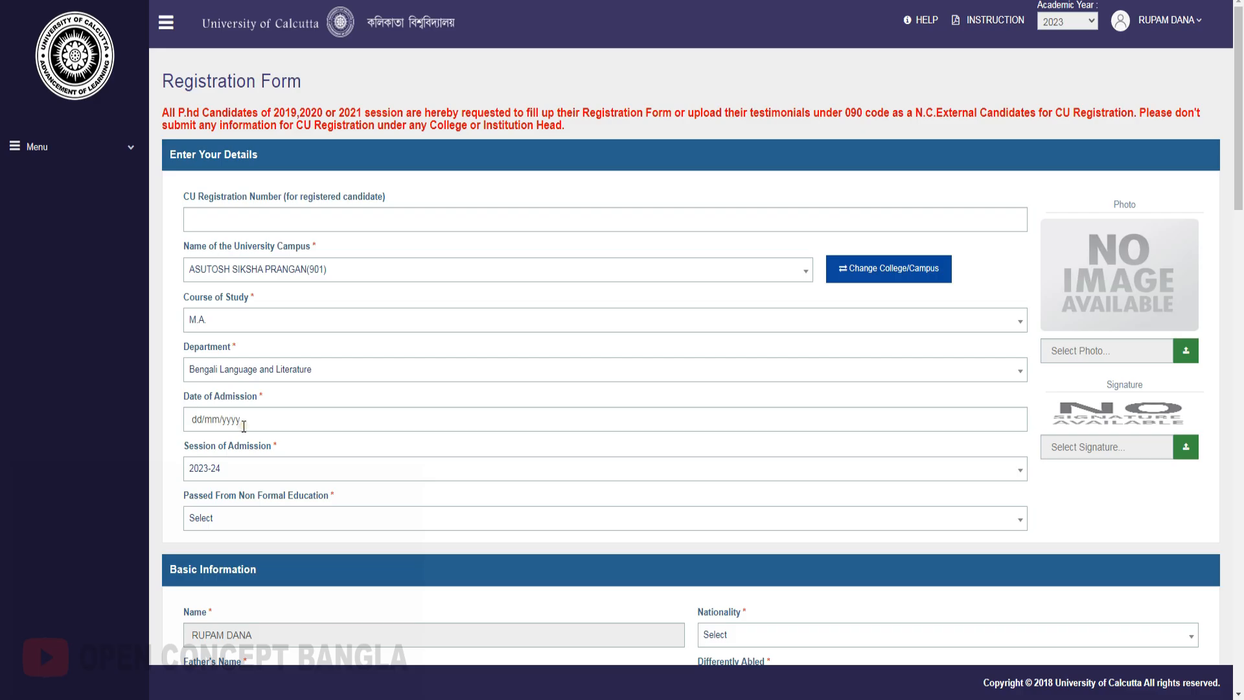
click(281, 520)
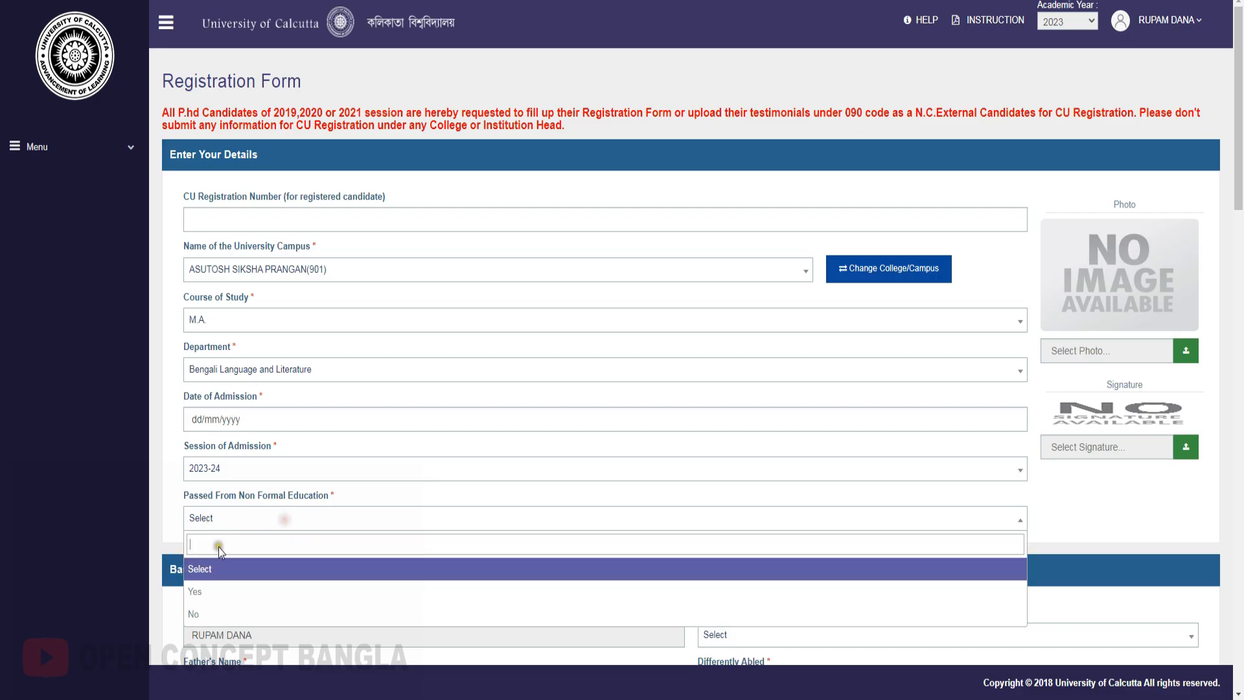
click(216, 616)
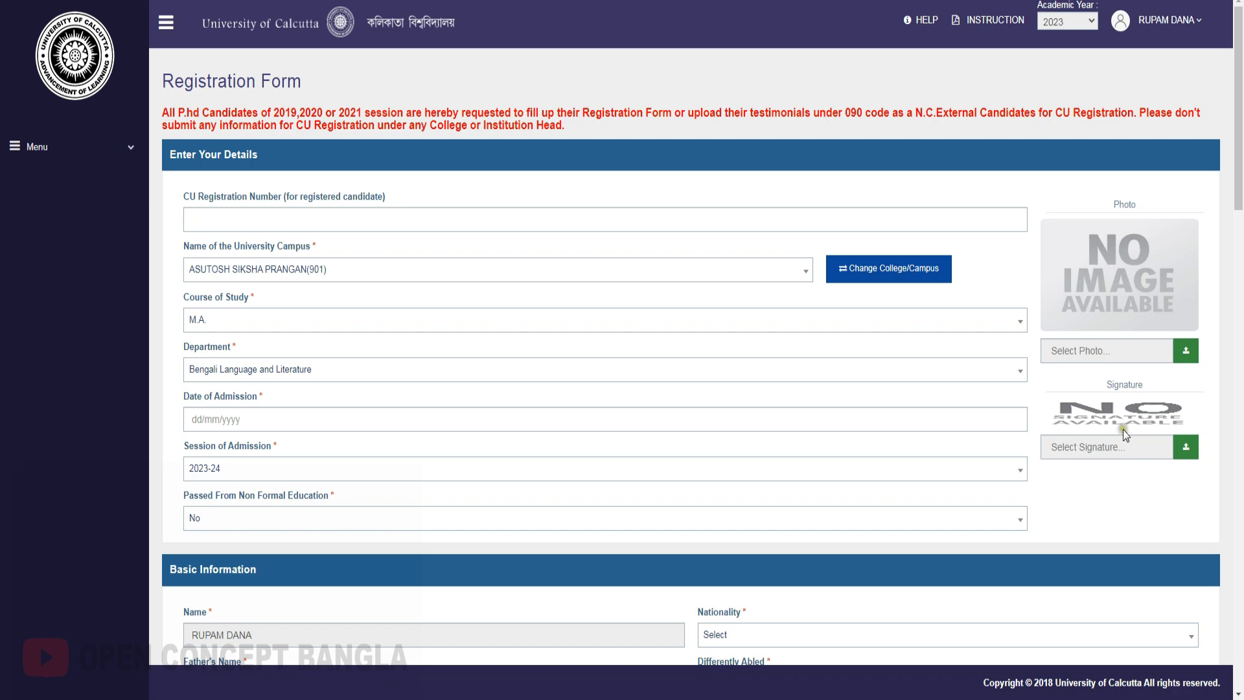
Step: Set the nationality to INDIAN (101) and the gender to Female in the basic information
scroll(455, 360, down, 8)
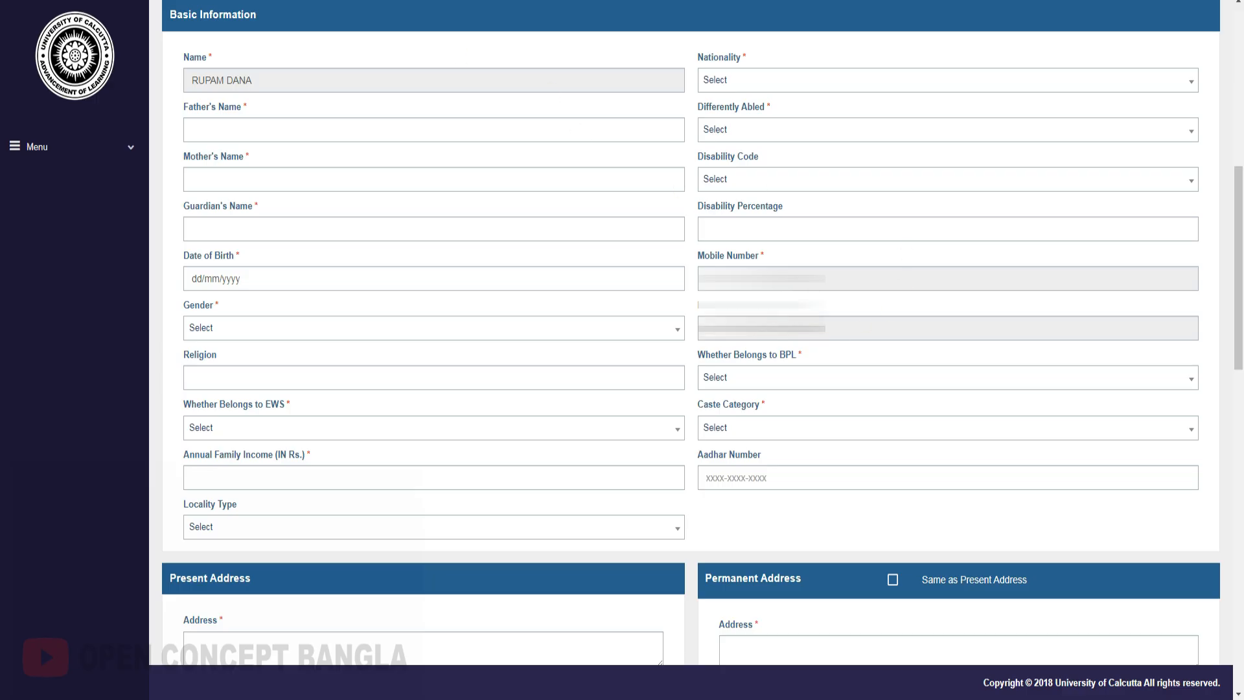
click(713, 83)
click(716, 151)
click(285, 289)
click(239, 327)
click(243, 401)
Step: Set Whether Belongs to EWS to No and the locality type to RURAL
click(246, 432)
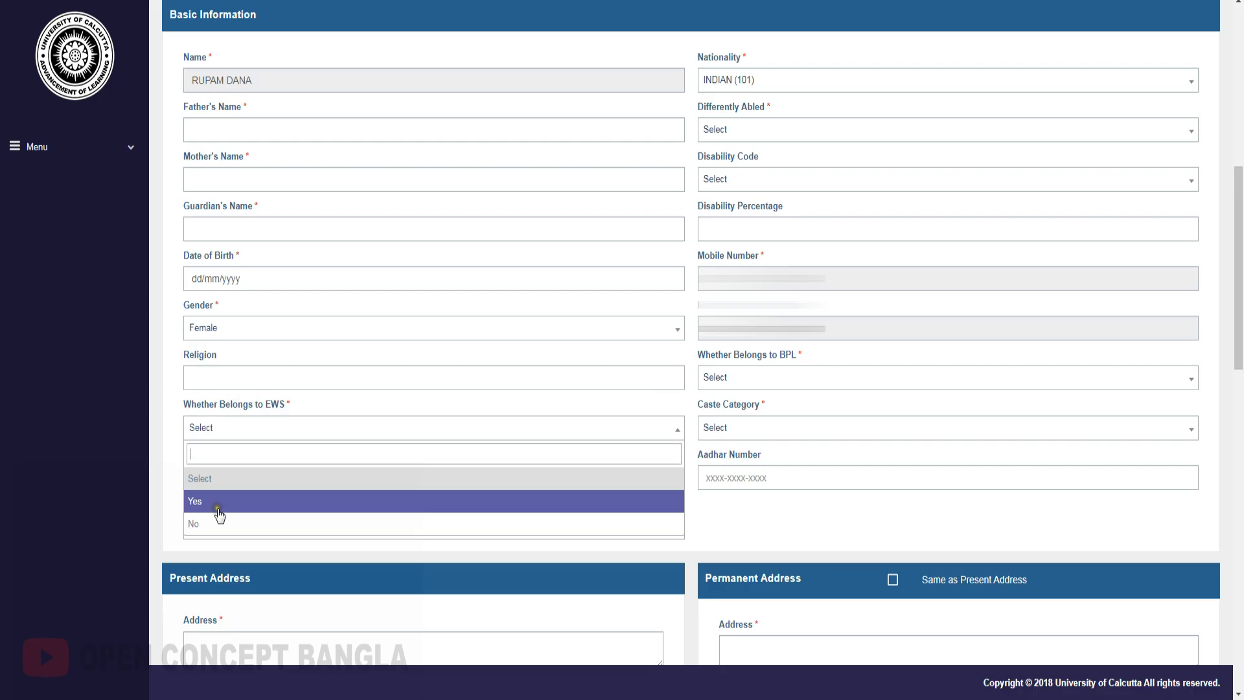
click(220, 514)
click(226, 428)
click(212, 525)
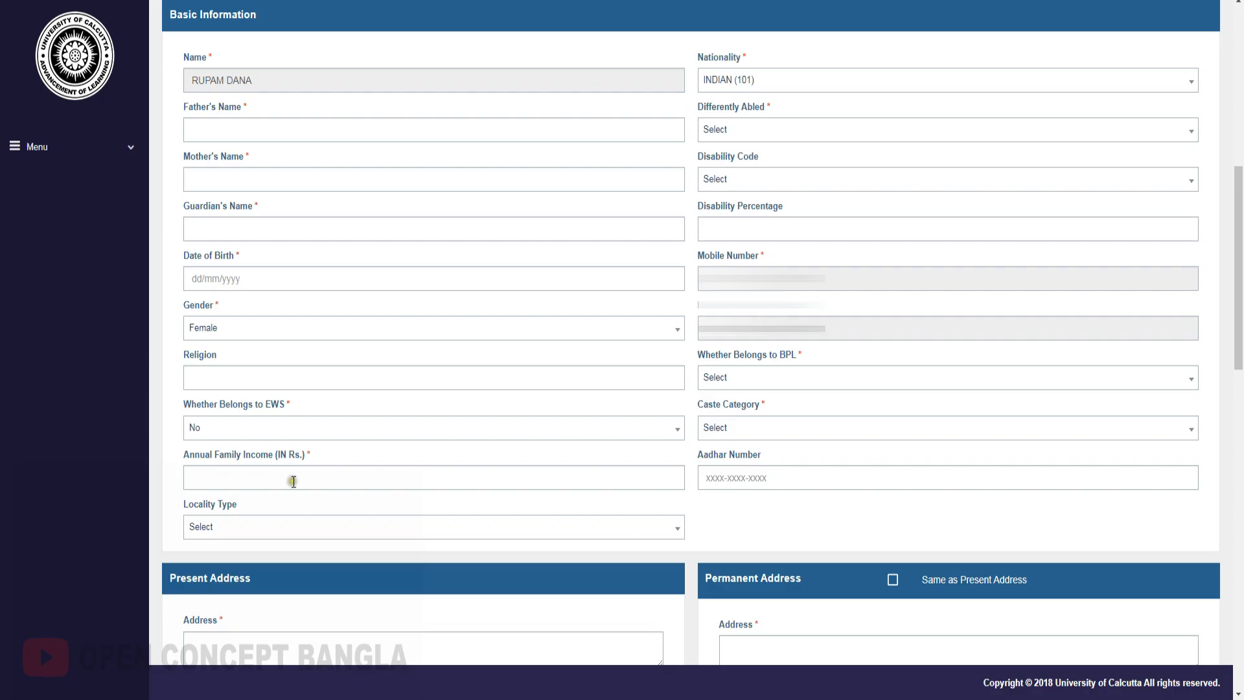
drag(172, 452, 307, 456)
click(252, 506)
click(235, 531)
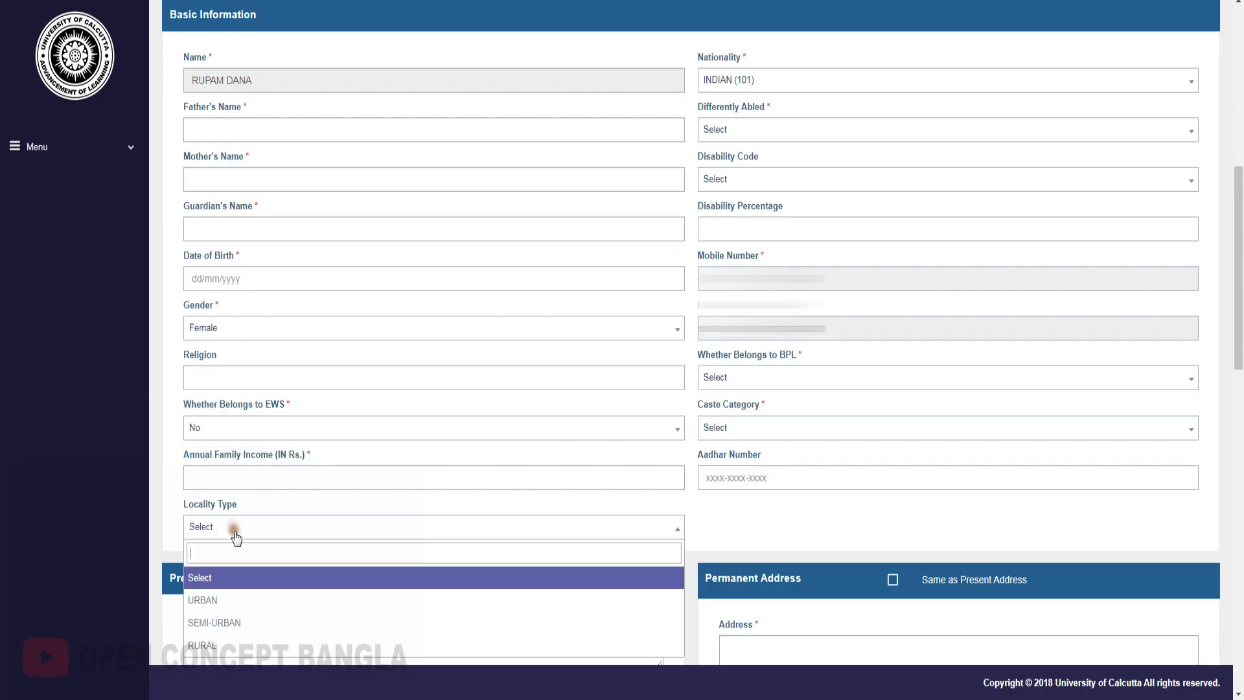
click(254, 645)
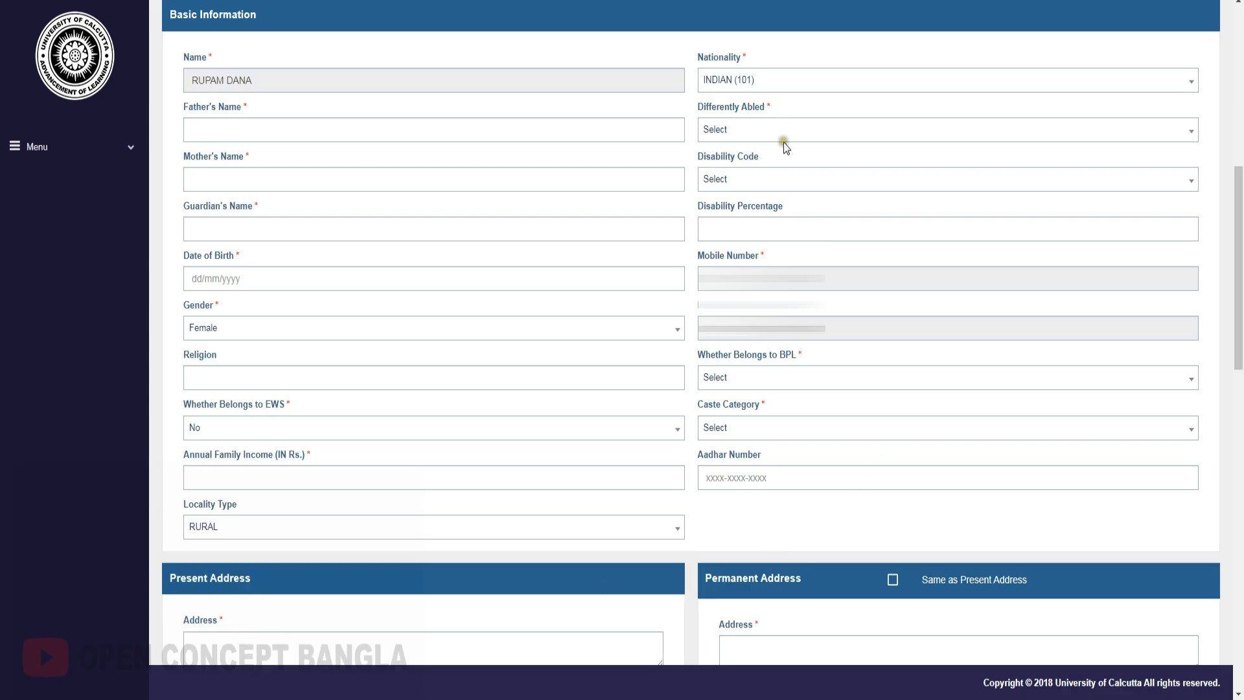
Step: Set Differently Abled to Yes and open the list of disability codes
click(737, 131)
click(745, 203)
click(739, 134)
click(726, 225)
click(739, 129)
click(735, 204)
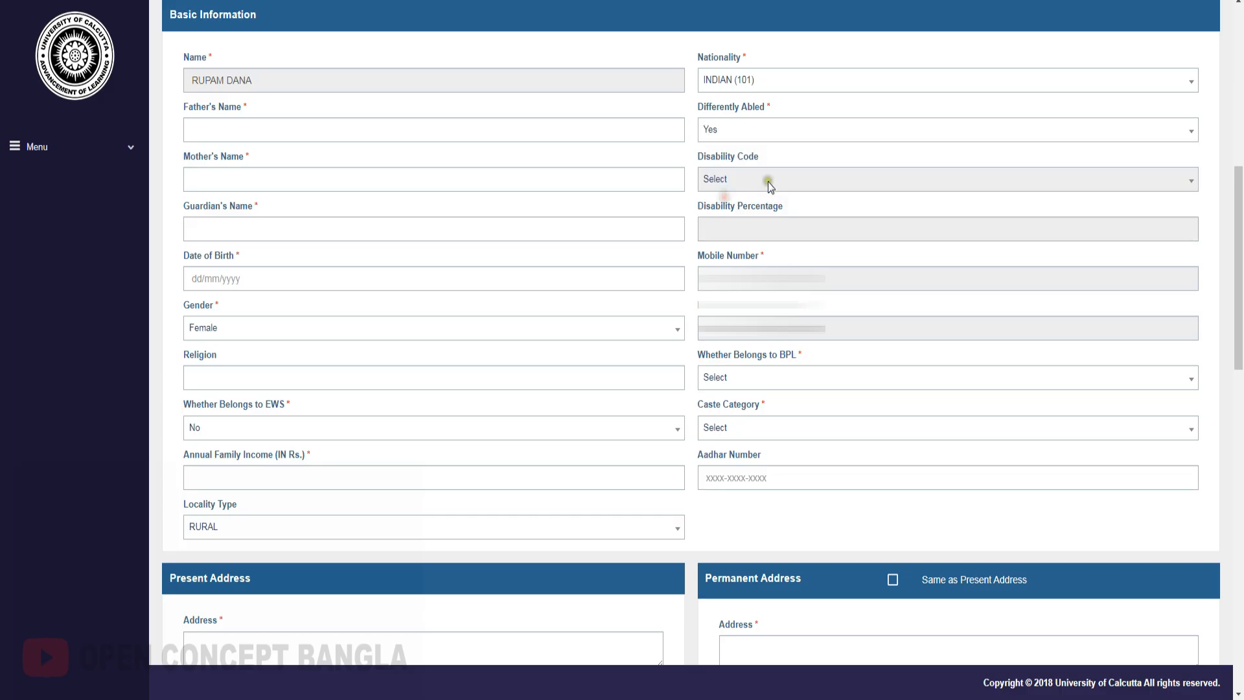
click(766, 181)
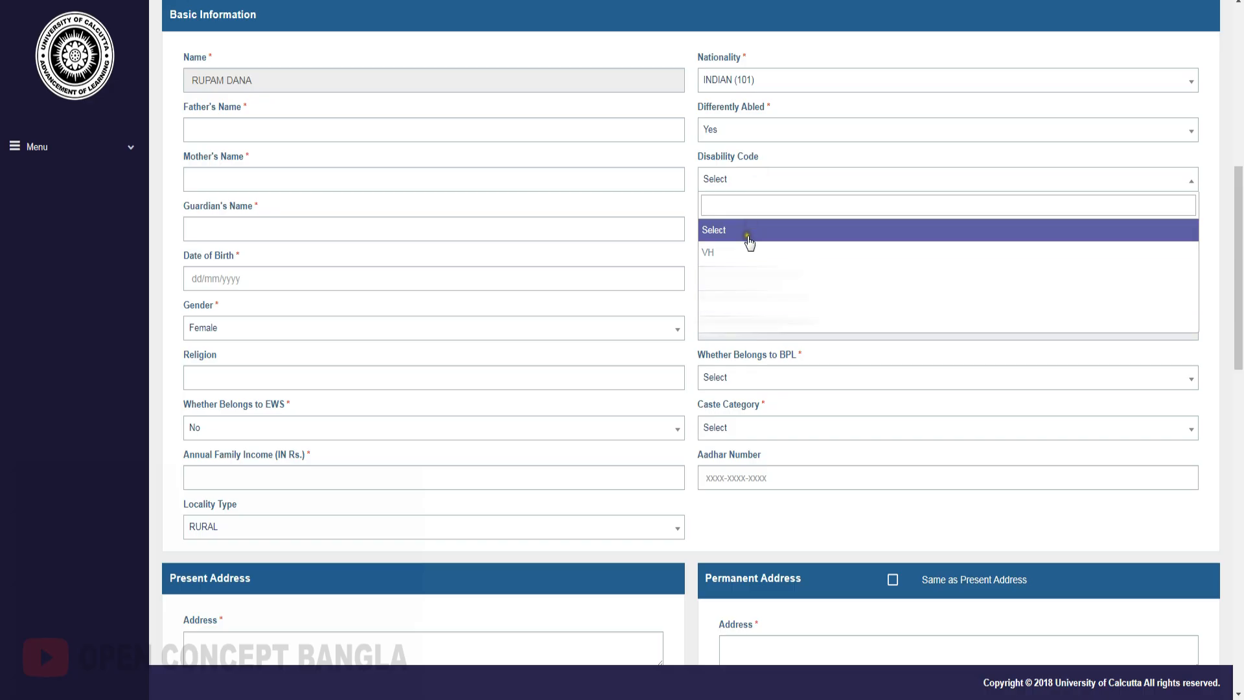
Step: Set Differently Abled to No and Whether Belongs to BPL to Yes
click(743, 134)
click(726, 221)
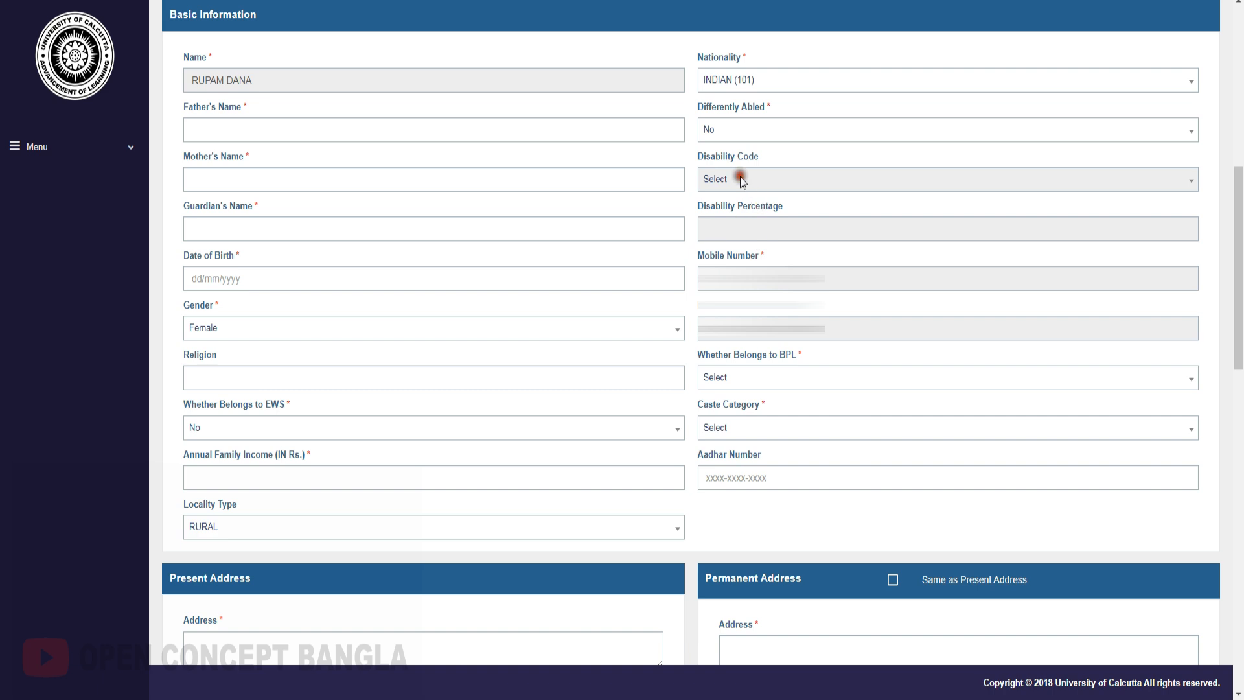
click(726, 379)
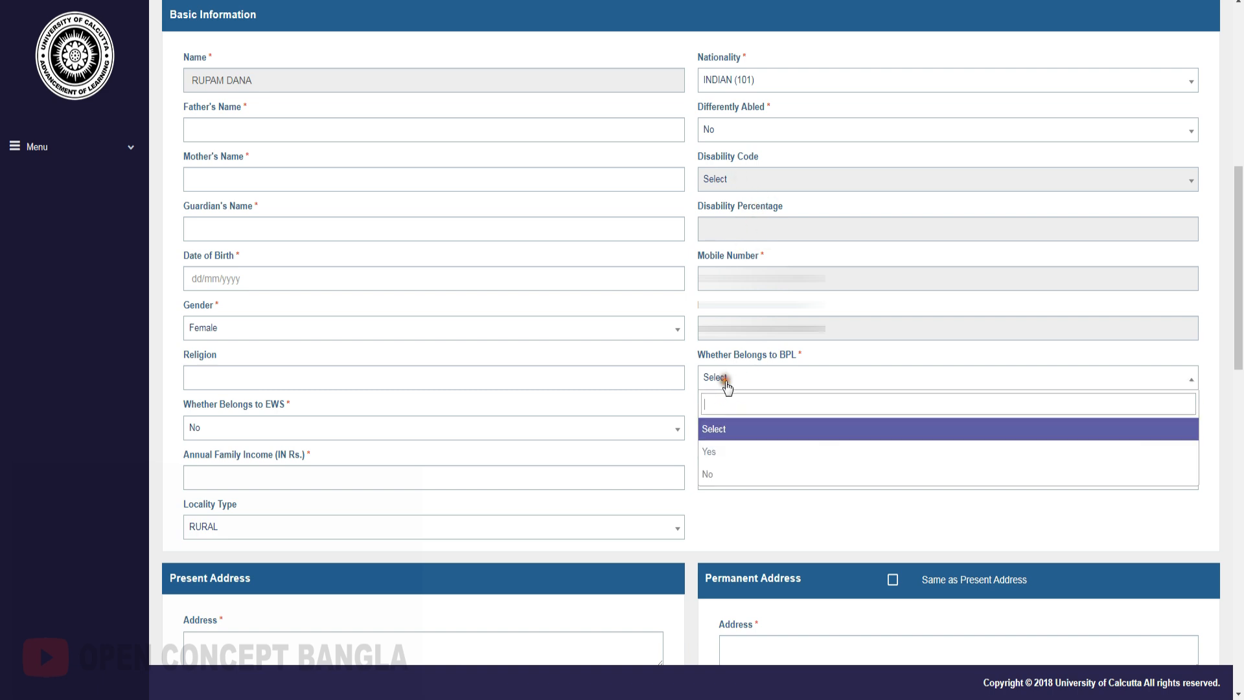
click(724, 456)
Step: Set the caste category to GENERAL and place the cursor in the Aadhar number field
click(739, 430)
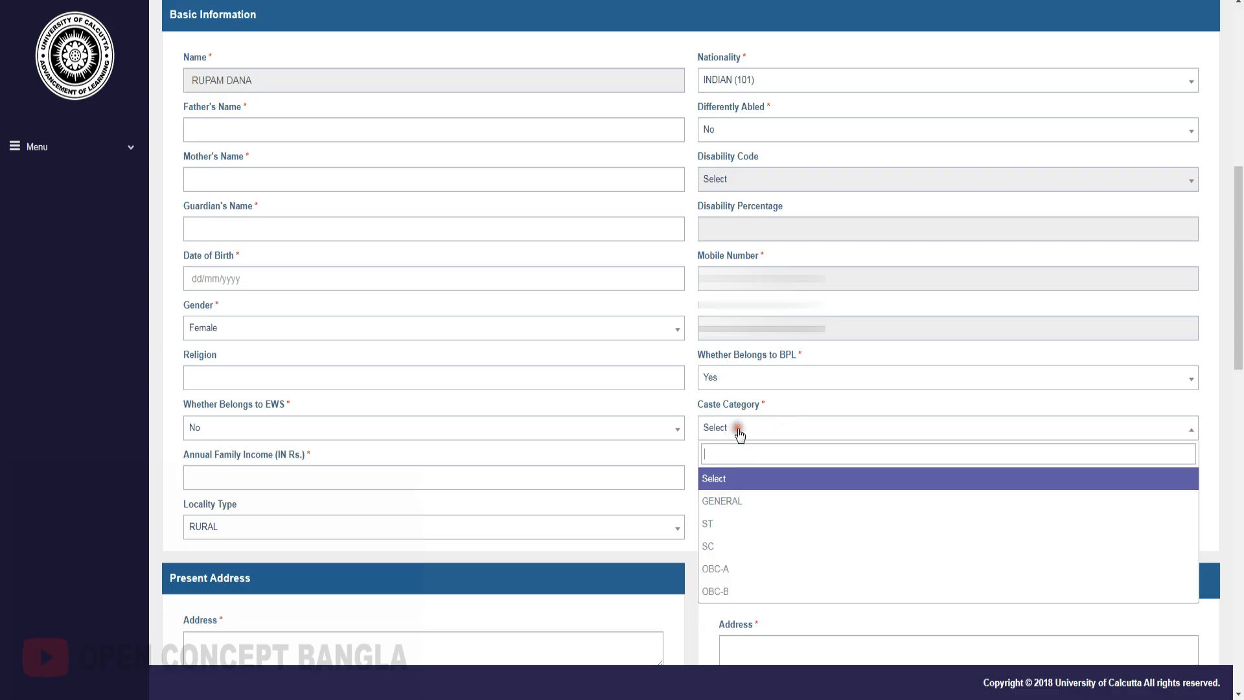
click(755, 531)
click(739, 431)
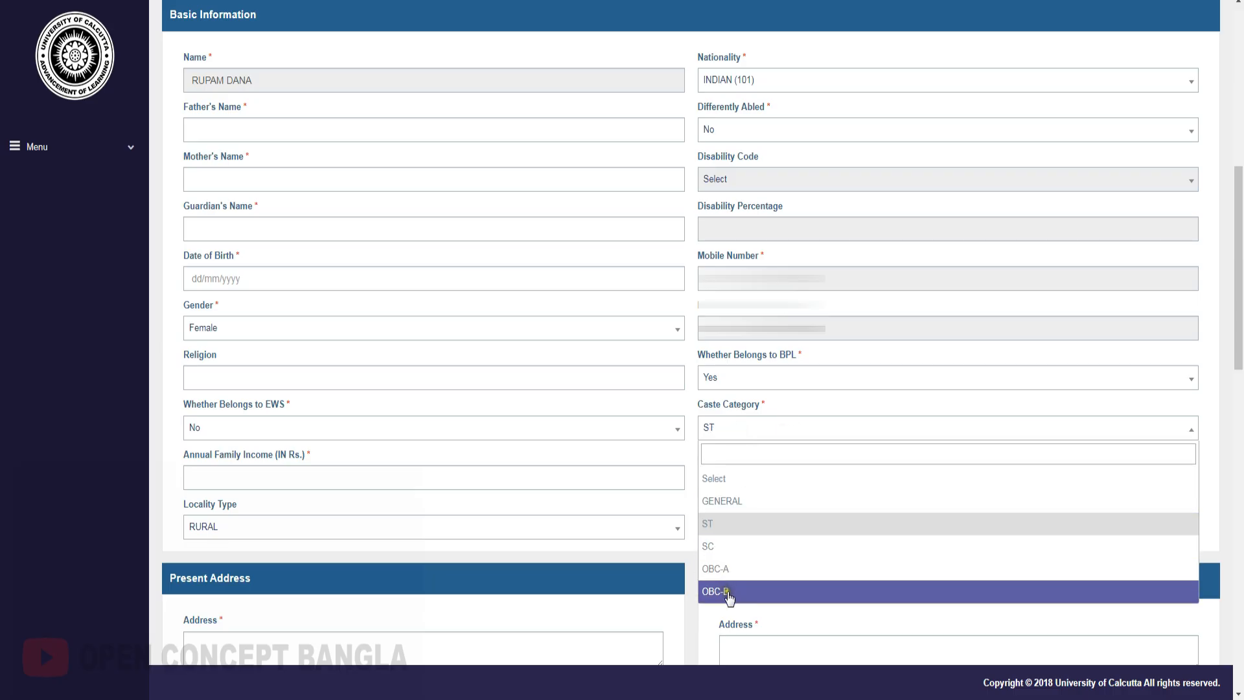
click(757, 507)
click(706, 478)
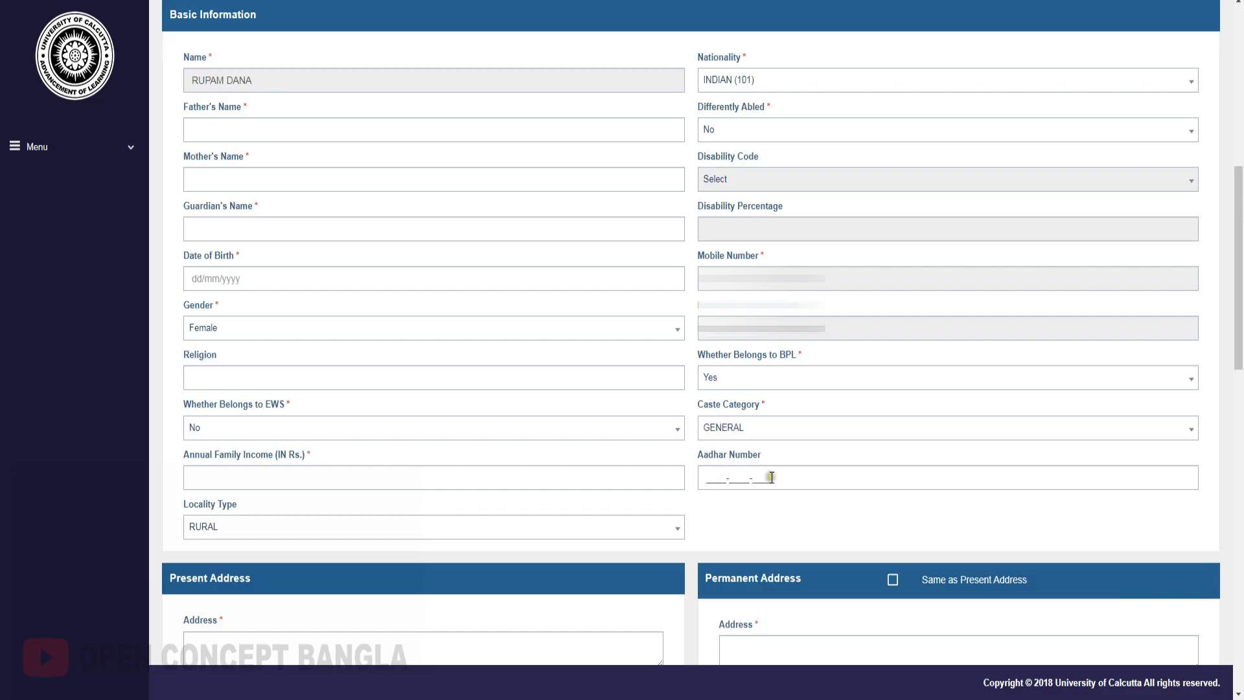
Step: Review the address, migration status and last qualifying examination sections, including the available Board options
scroll(298, 118, down, 8)
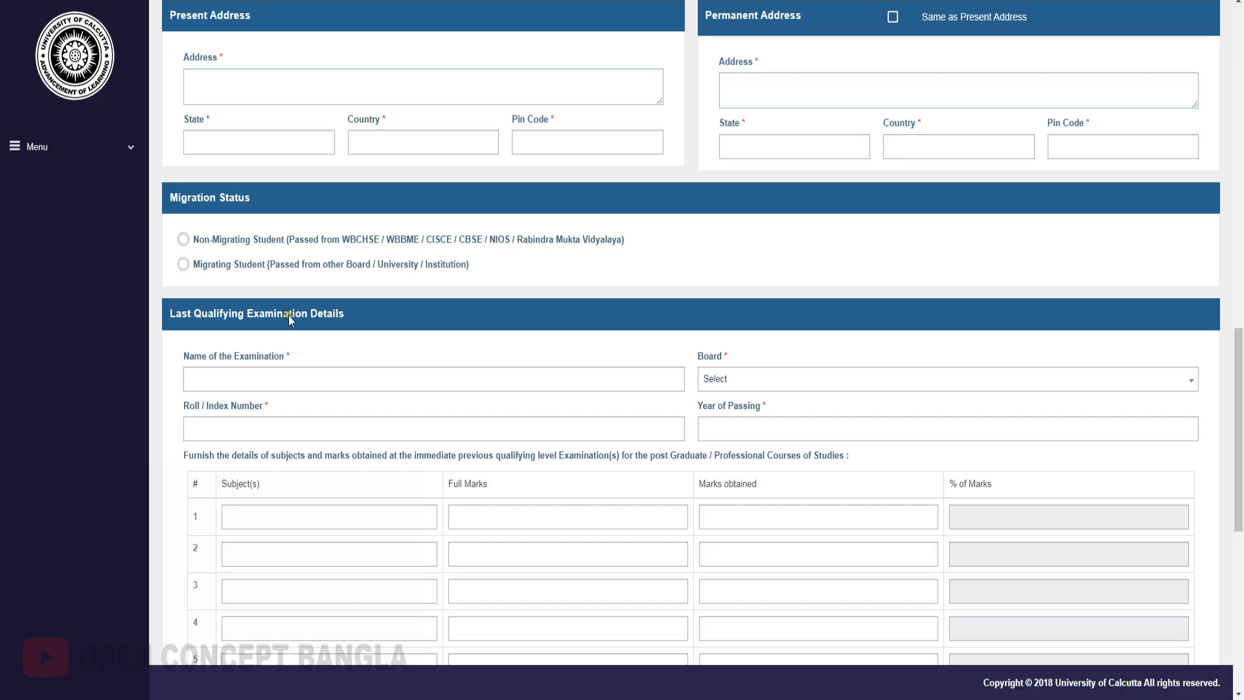
scroll(268, 186, down, 3)
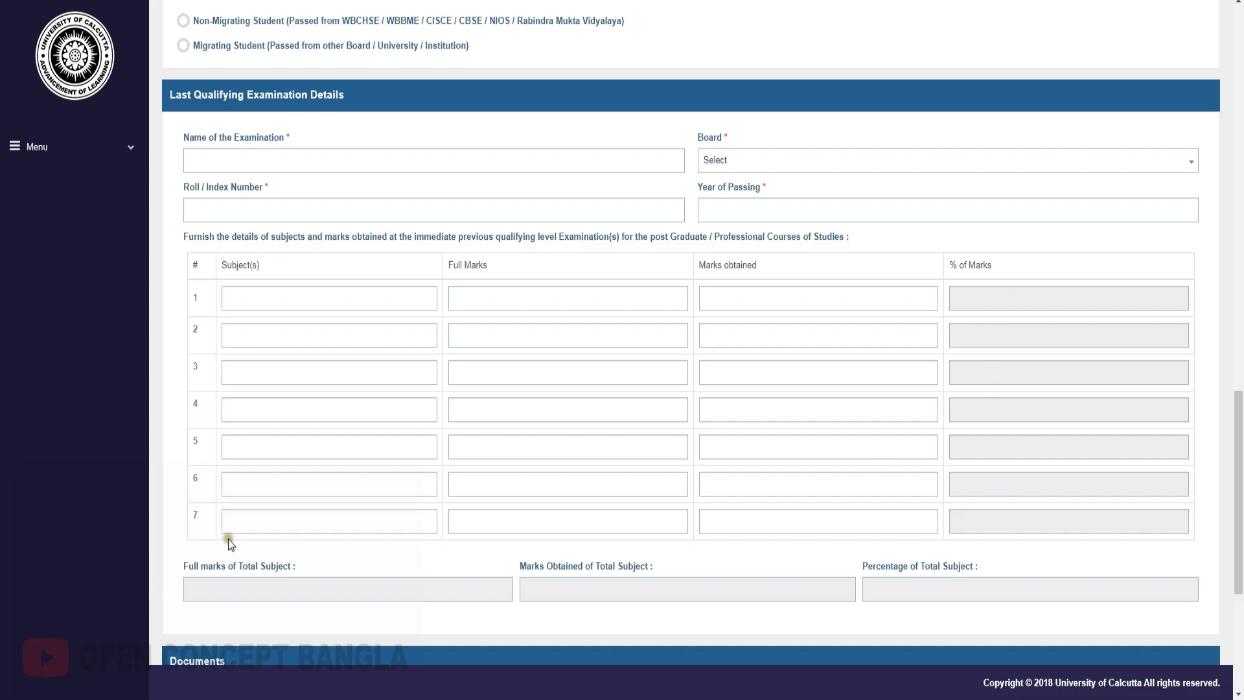
click(733, 162)
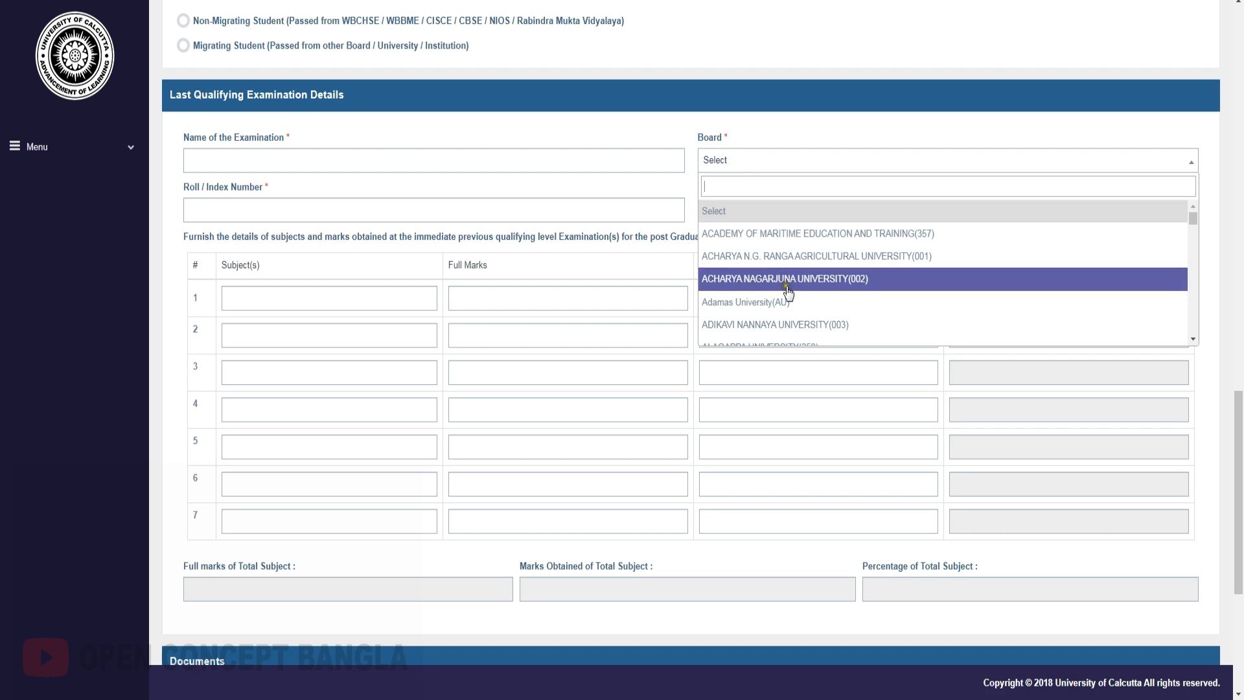
scroll(800, 304, down, 3)
scroll(809, 314, up, 3)
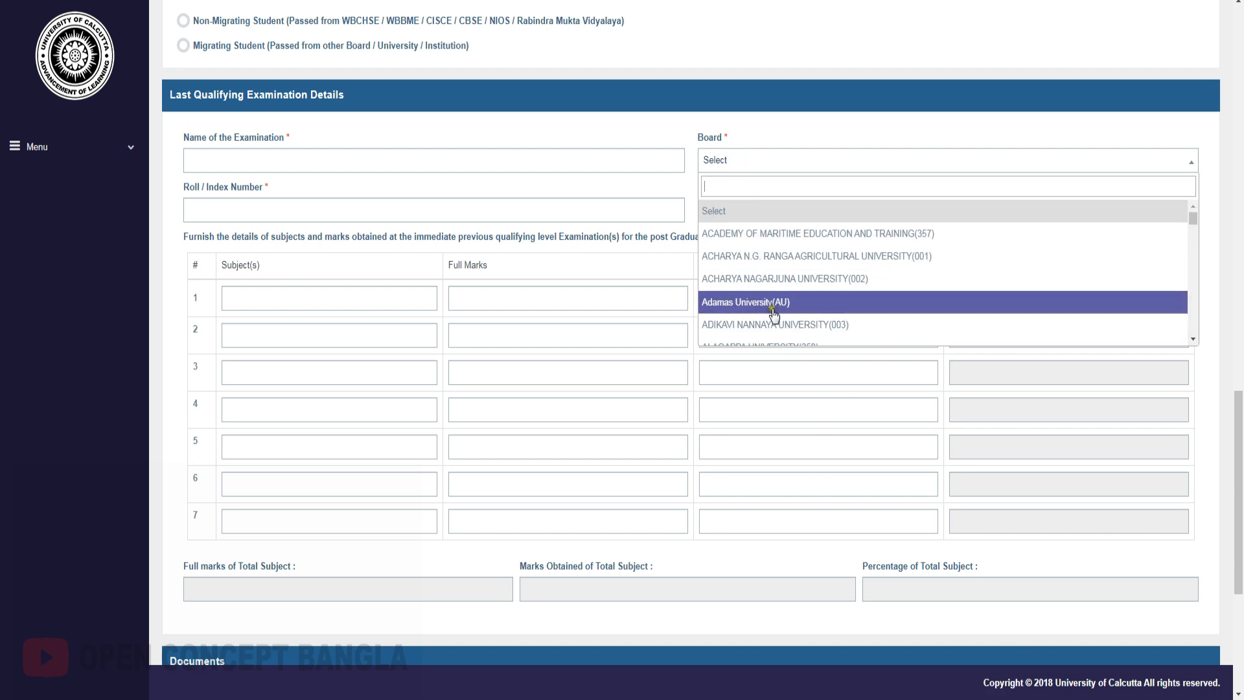
click(616, 133)
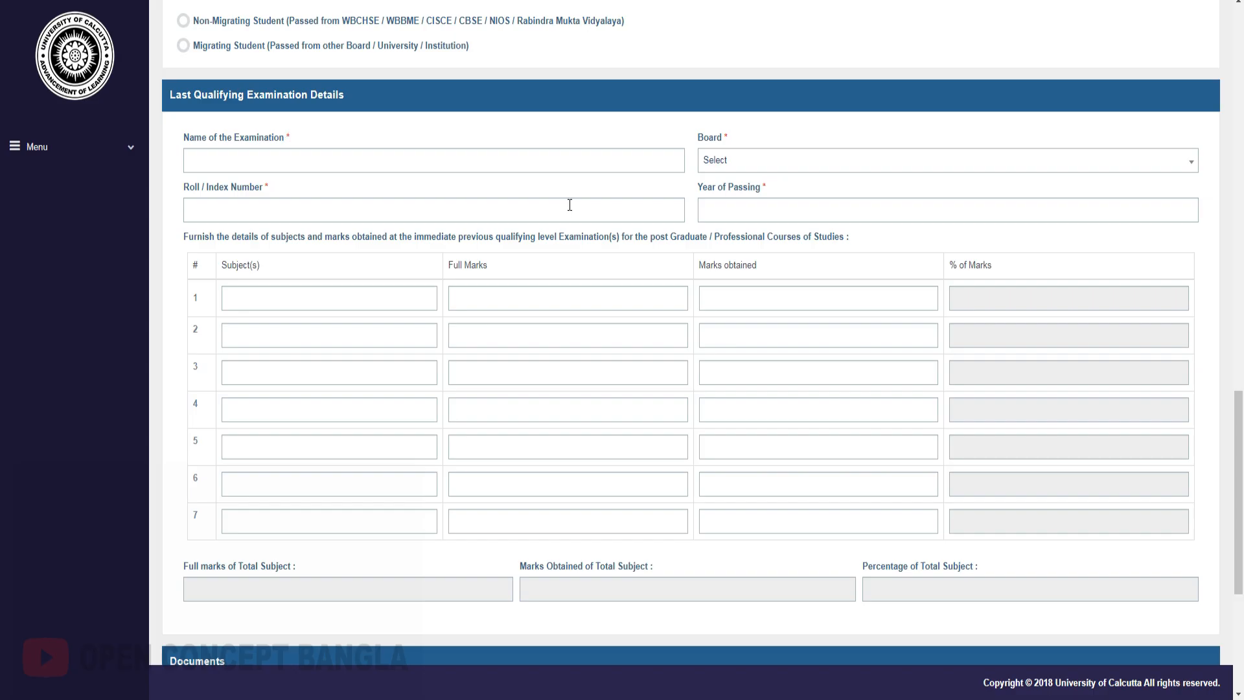
Step: Download the application form from the end of the completed registration form
scroll(958, 380, down, 5)
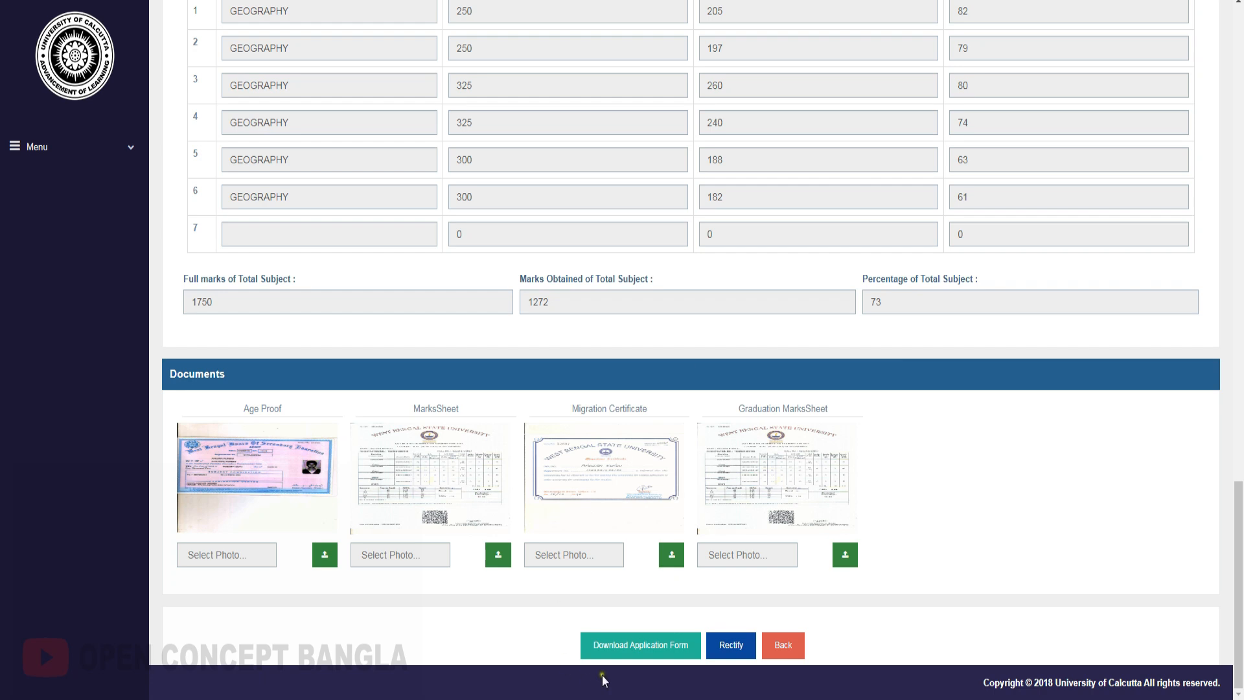
click(657, 655)
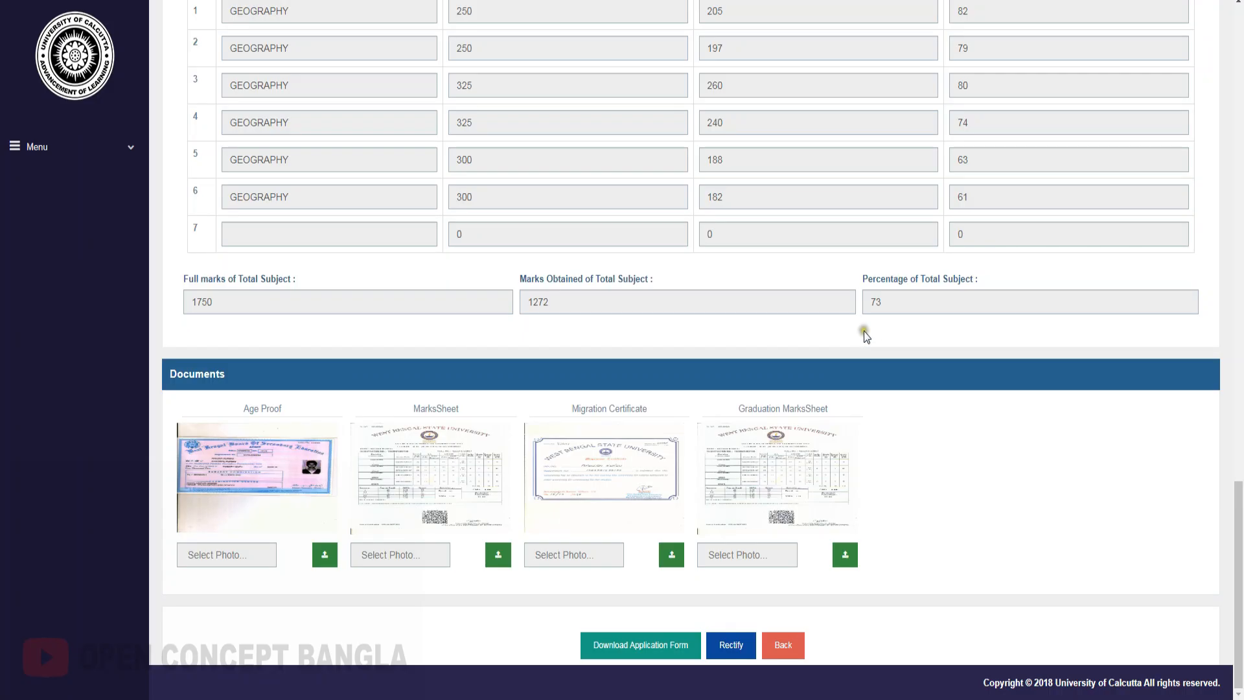
Step: Reopen the completed registration form for rectification, place the cursor in the fourth subject's full marks, and save the form
click(731, 645)
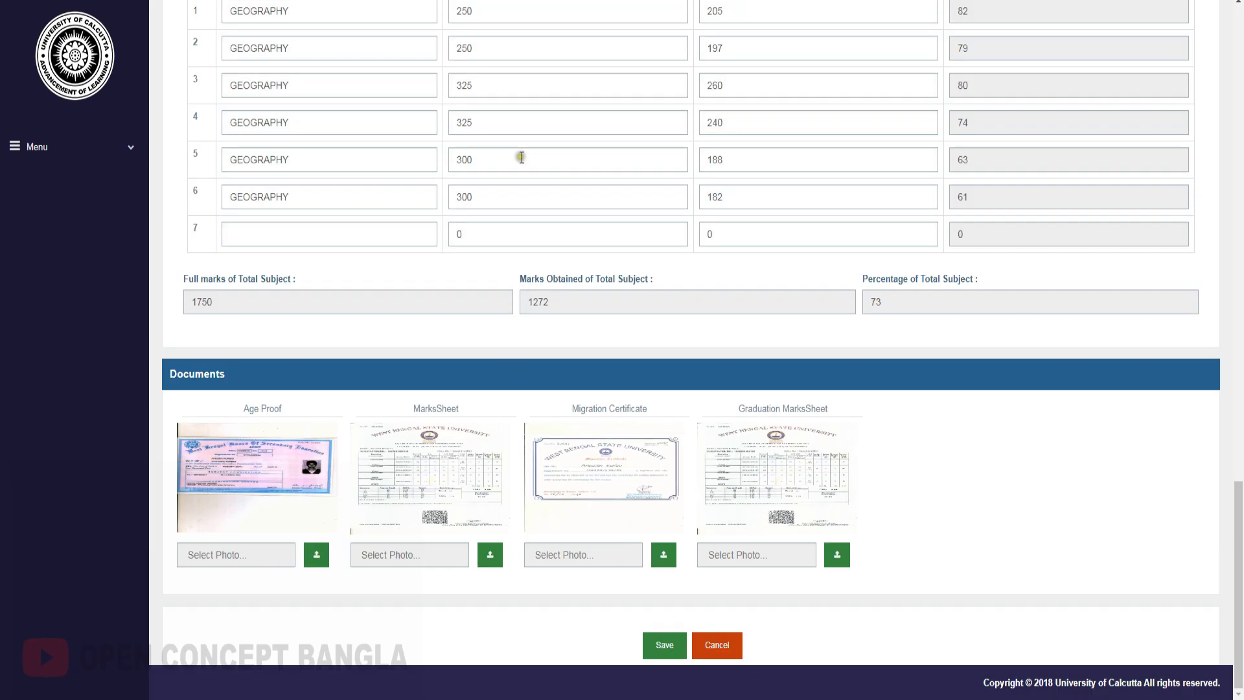
click(507, 121)
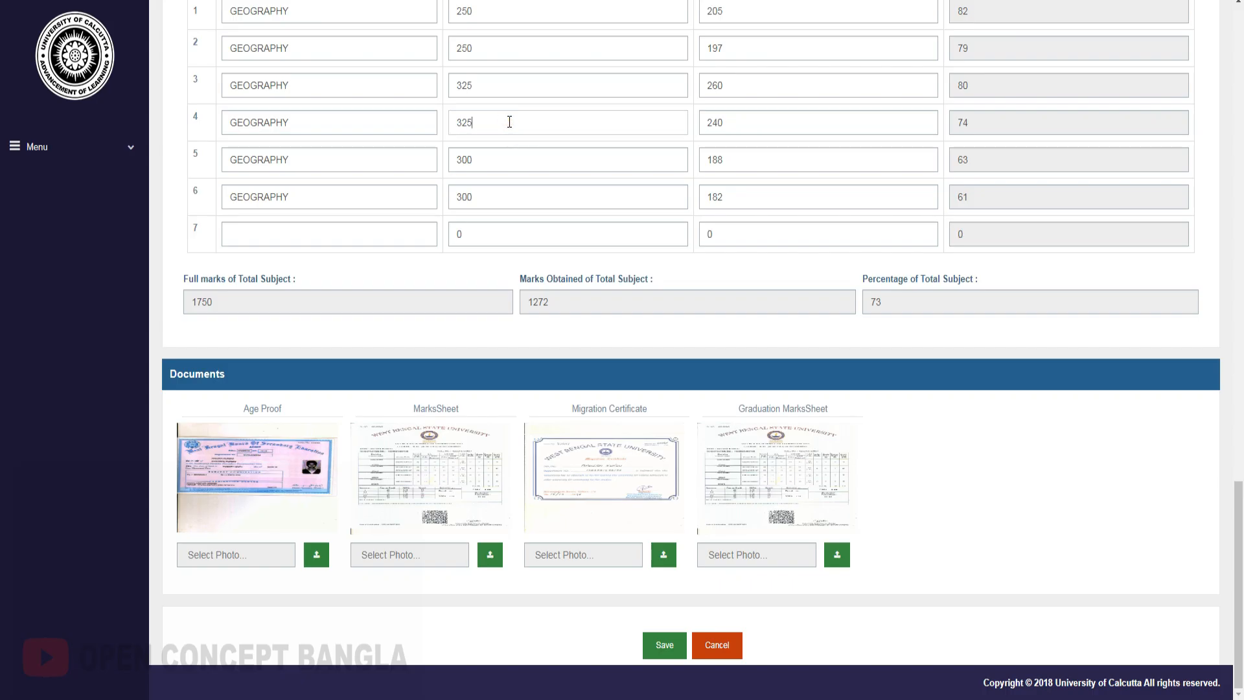
click(681, 642)
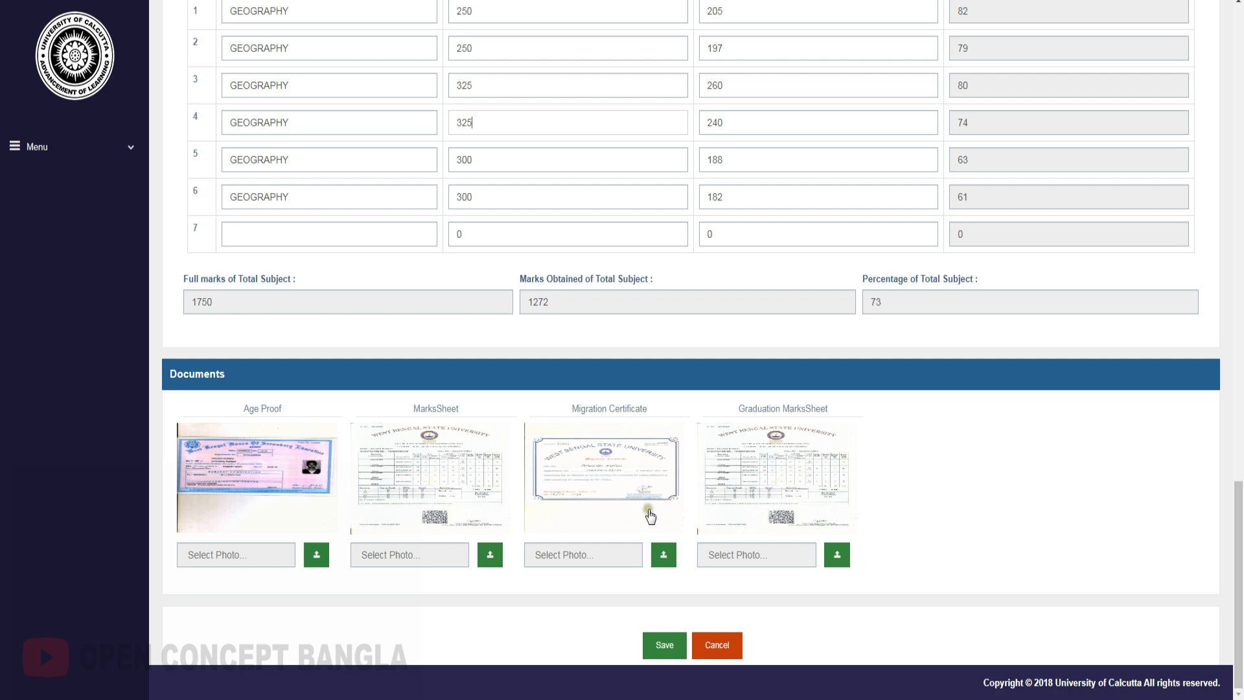